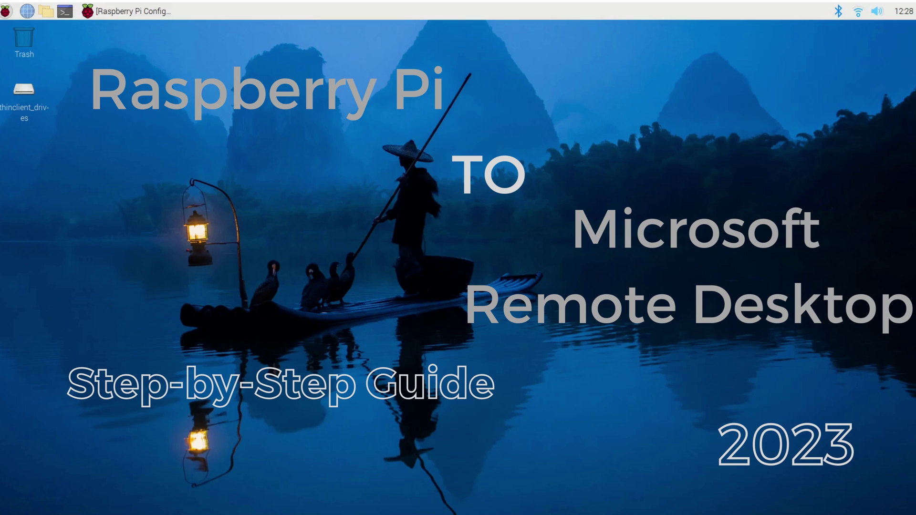
# - Launch Raspberry Pi Configuration from the raspberry menu's Preferences submenu
pyautogui.click(6, 11)
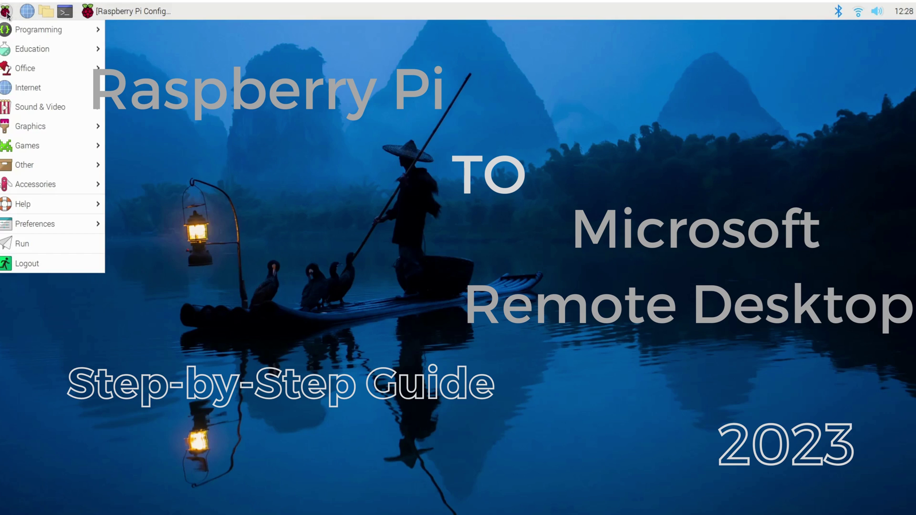
pyautogui.click(487, 98)
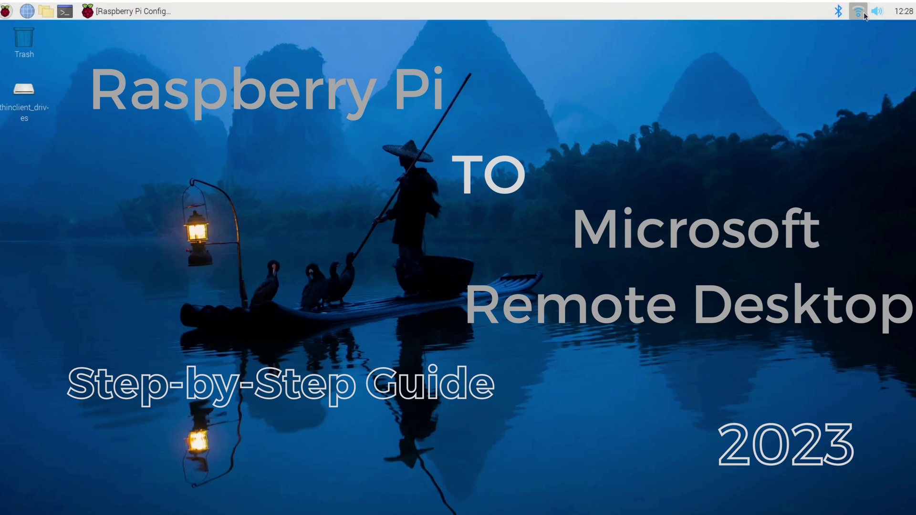
pyautogui.moveTo(861, 16)
pyautogui.click(3, 11)
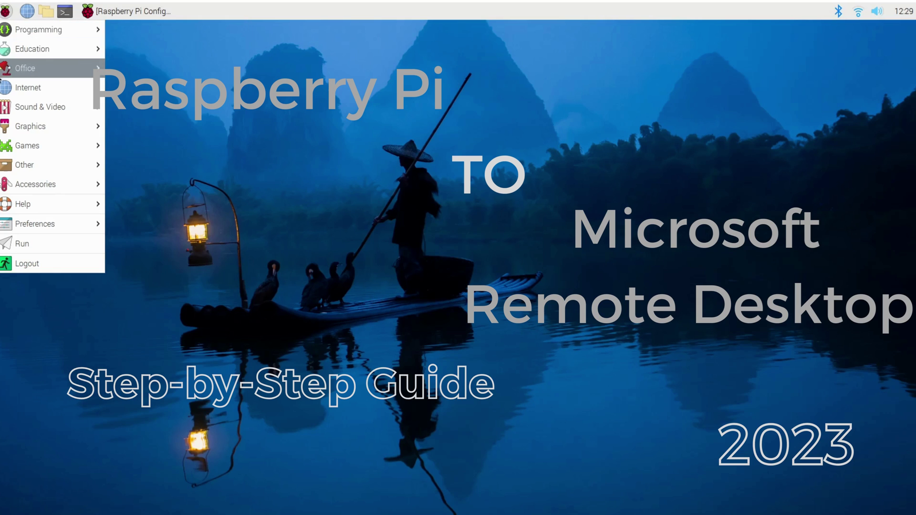
pyautogui.moveTo(29, 87)
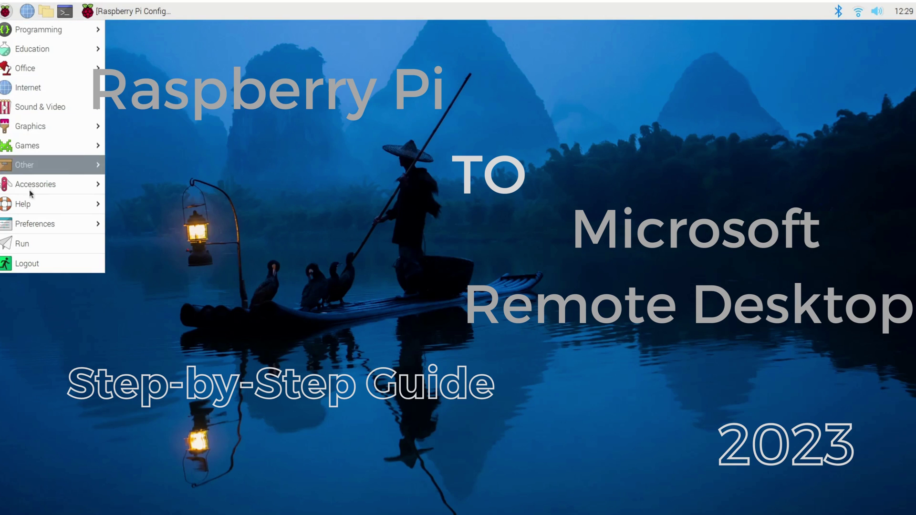
pyautogui.moveTo(57, 223)
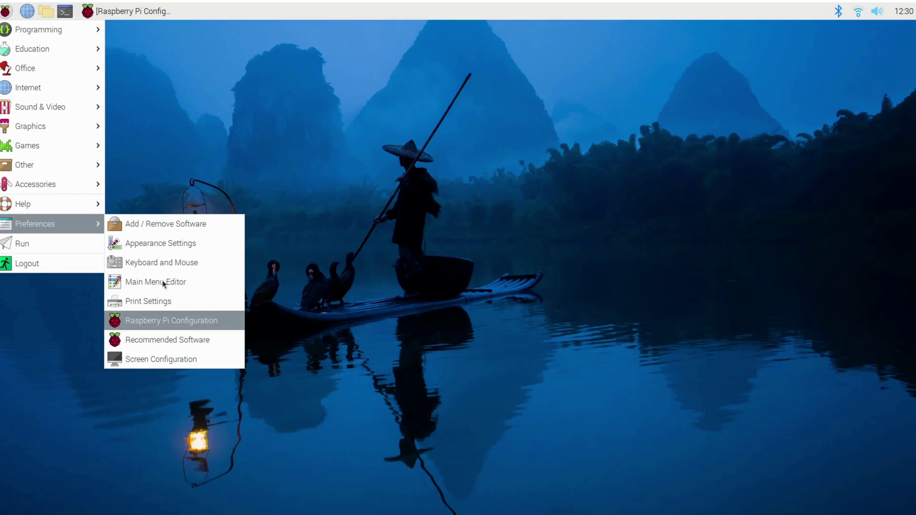
pyautogui.moveTo(93, 222)
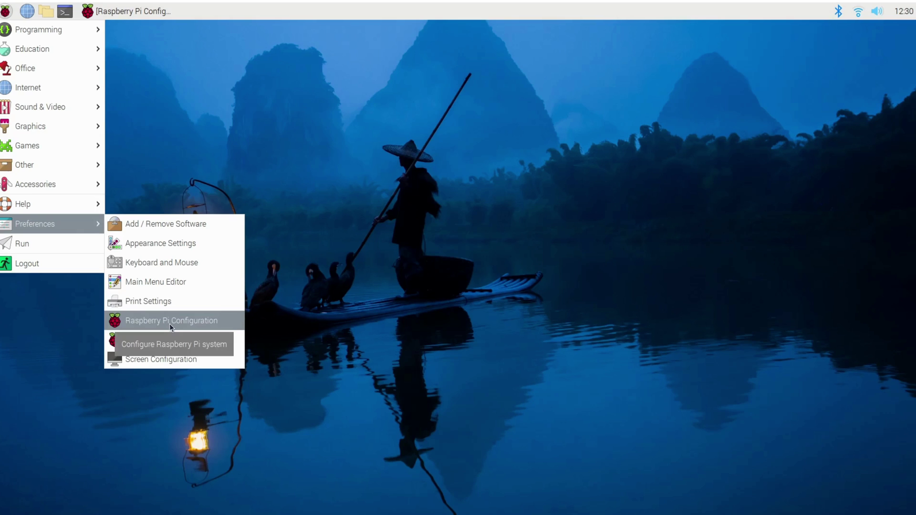
pyautogui.click(142, 11)
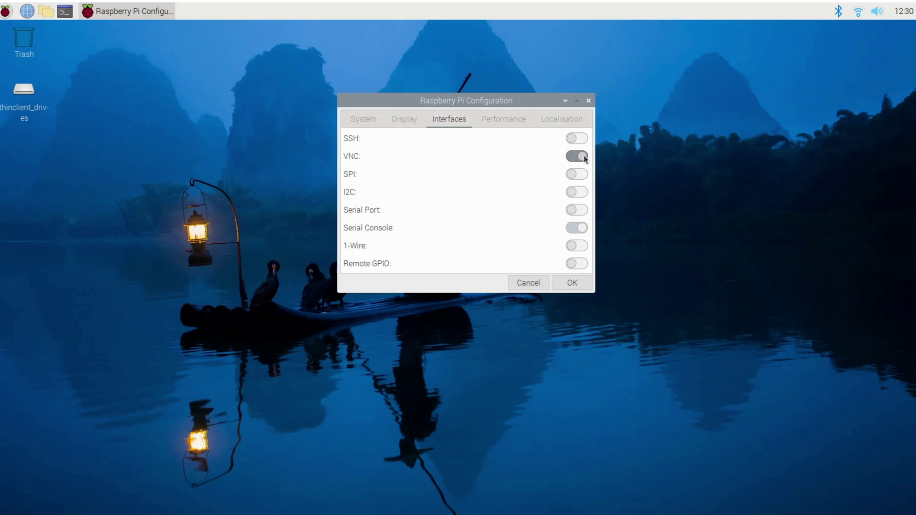
# - Switch SSH on alongside VNC and confirm the configuration with OK
pyautogui.click(579, 143)
pyautogui.click(579, 285)
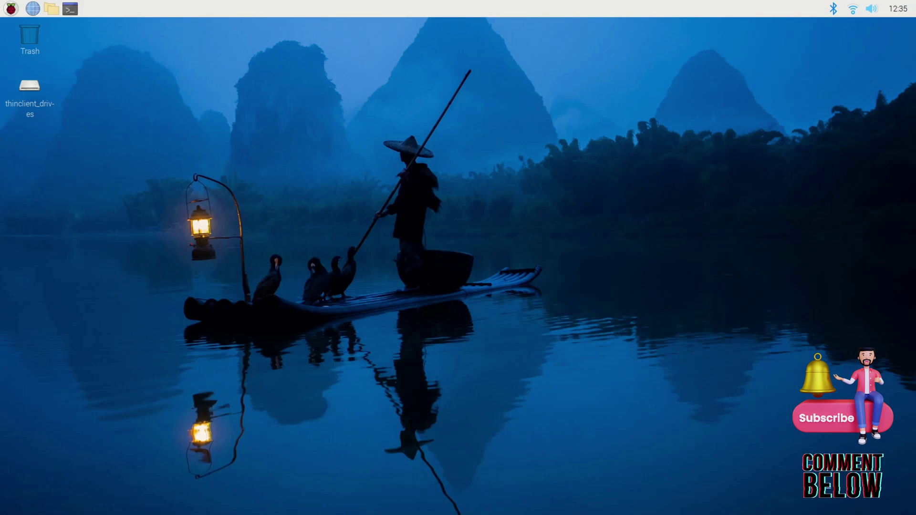
# - Open a new terminal window, enlarge it and move it up and left
pyautogui.click(69, 10)
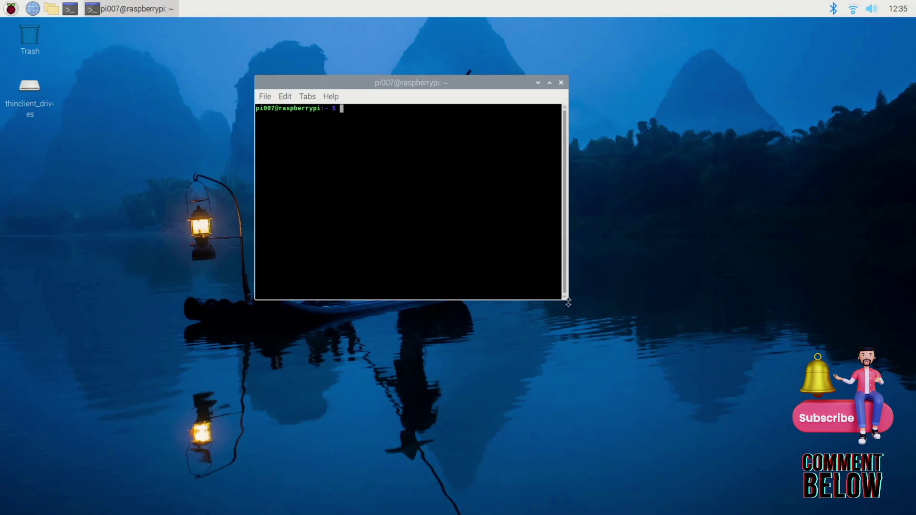
pyautogui.moveTo(567, 303); pyautogui.dragTo(753, 414)
pyautogui.moveTo(418, 85); pyautogui.dragTo(407, 61)
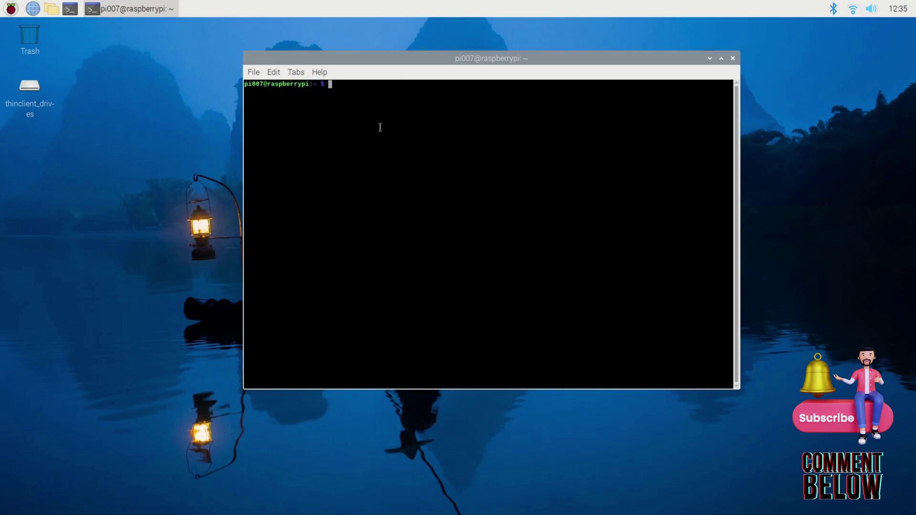
# - Run sudo apt update and sudo apt upgrade; everything is already up to date
pyautogui.write('sudo apt')
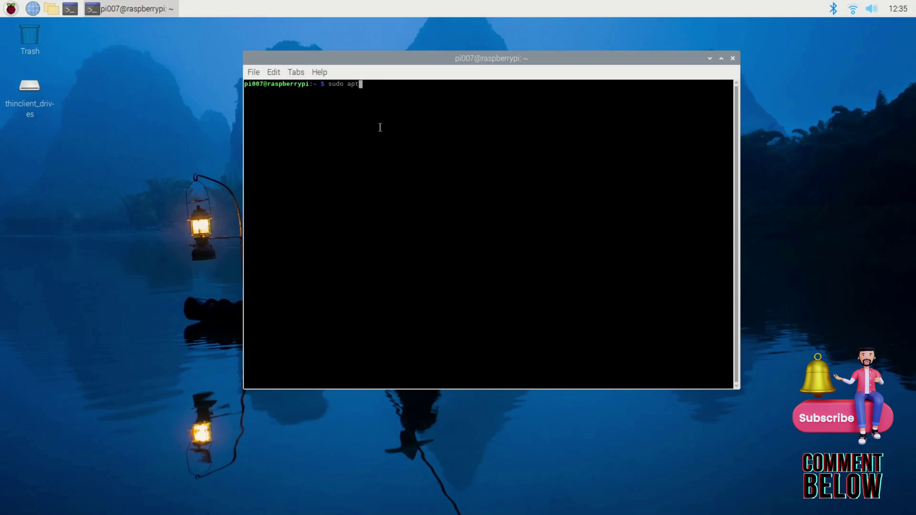
pyautogui.write(' update')
pyautogui.press('Return')
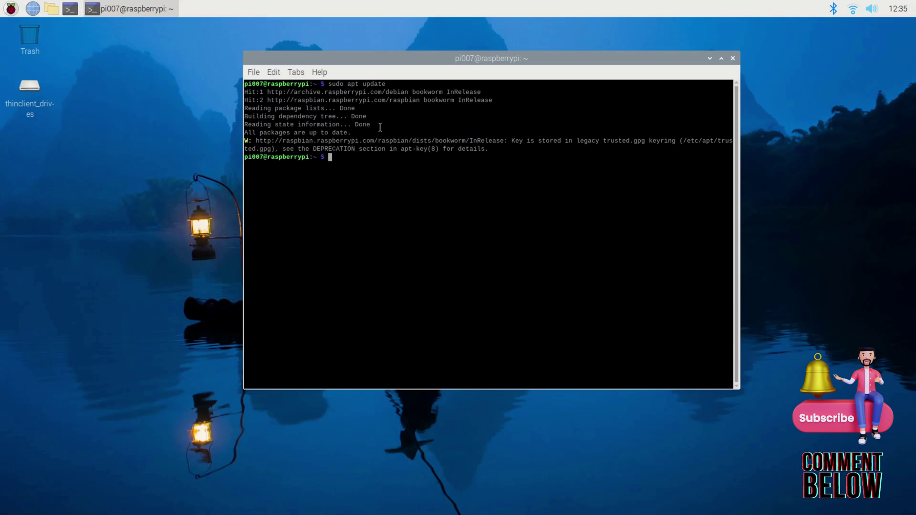
pyautogui.write('sudo apt ')
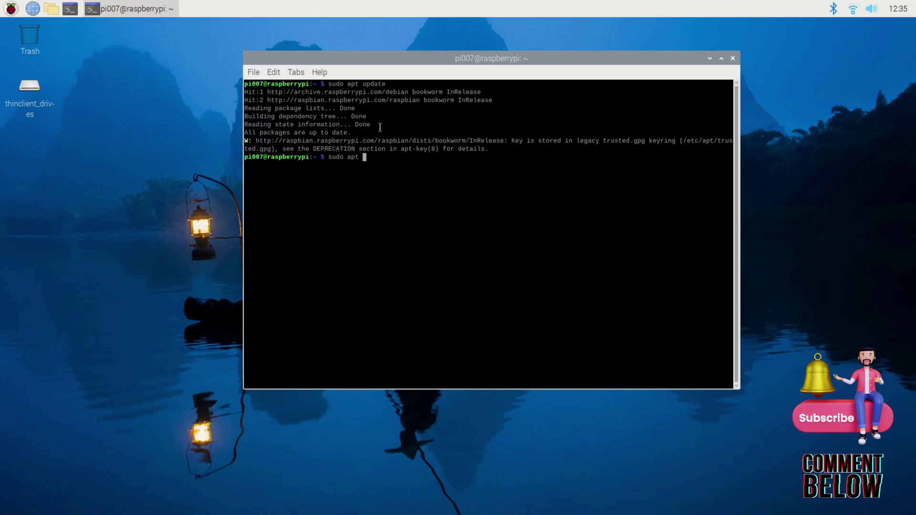
pyautogui.write('upgrade')
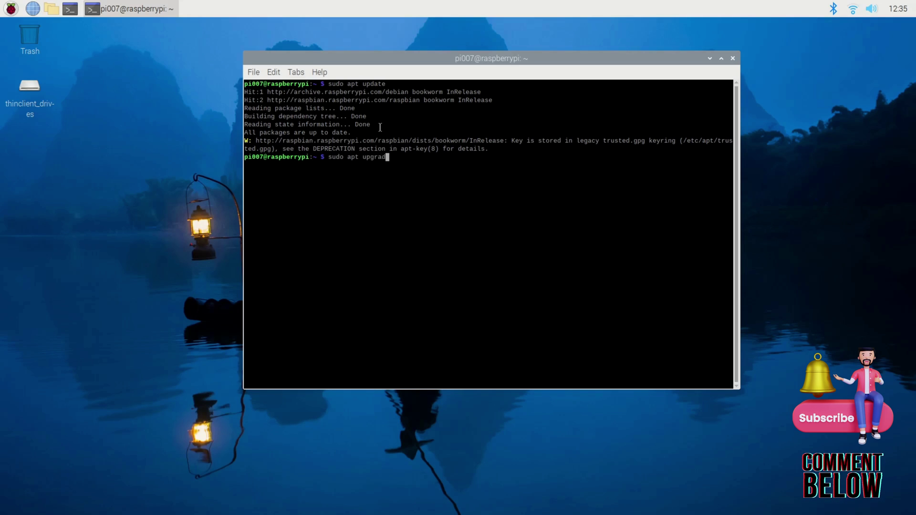
pyautogui.press('Return')
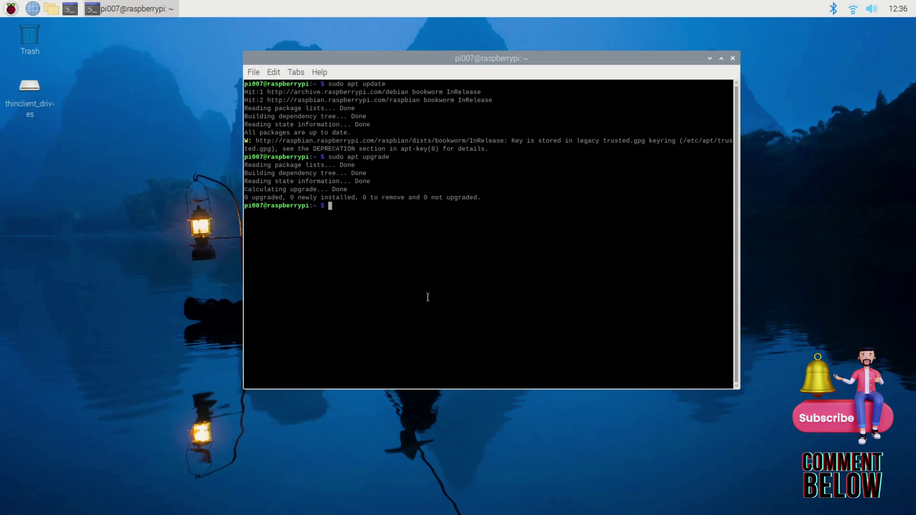
# - Run sudo apt install xrdp, which reports version 0.9.21.1-1 is already the newest
pyautogui.write('sudo apt ')
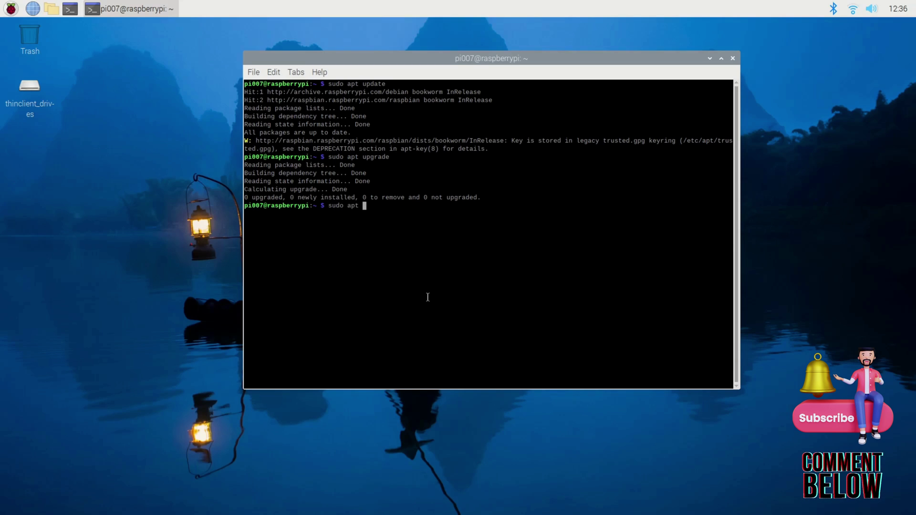
pyautogui.write('install xrd')
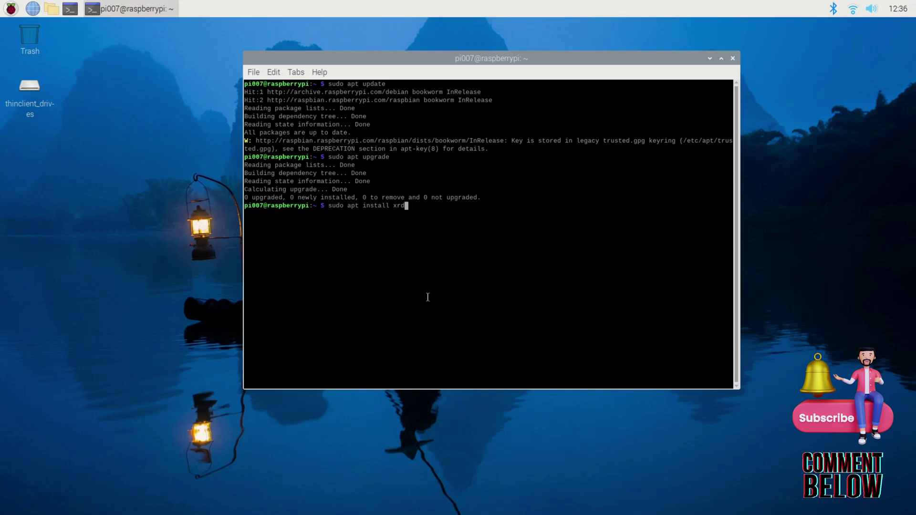
pyautogui.write('p')
pyautogui.press('Return')
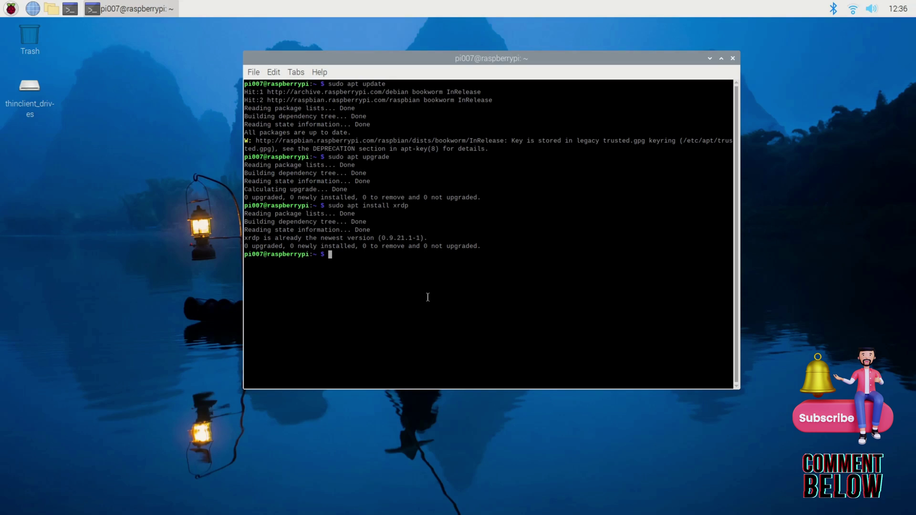
pyautogui.moveTo(470, 246); pyautogui.dragTo(337, 241)
pyautogui.click(338, 259)
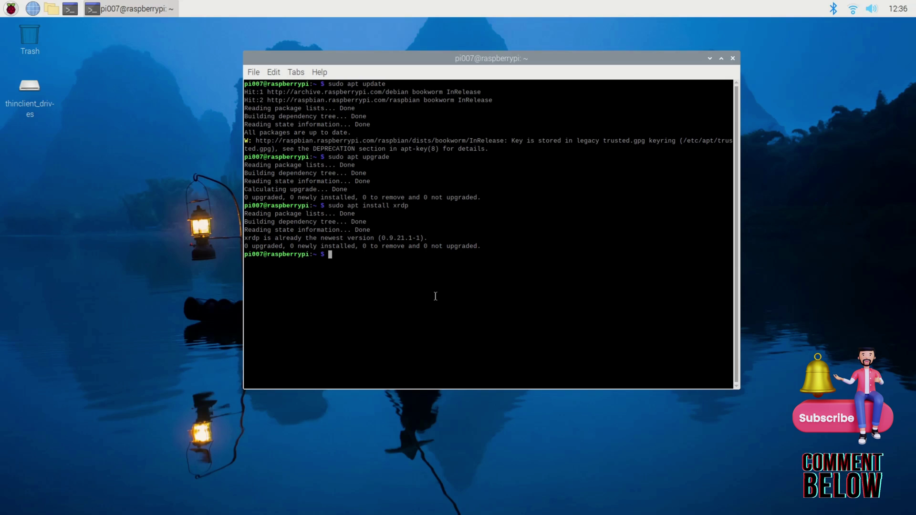
# - Start the xrdp service and enable it at boot with sudo update-rc.d xrdp enable
pyautogui.write('sudo service xrdp')
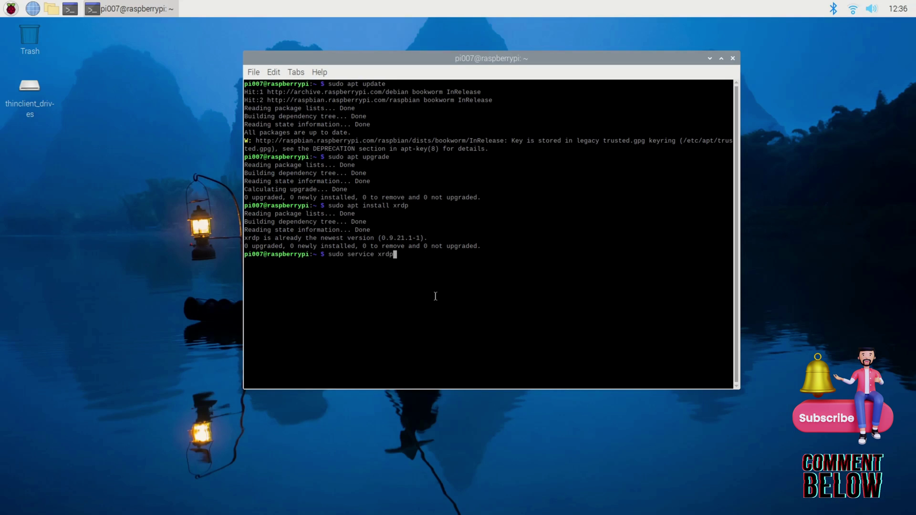
pyautogui.write(' start')
pyautogui.press('Return')
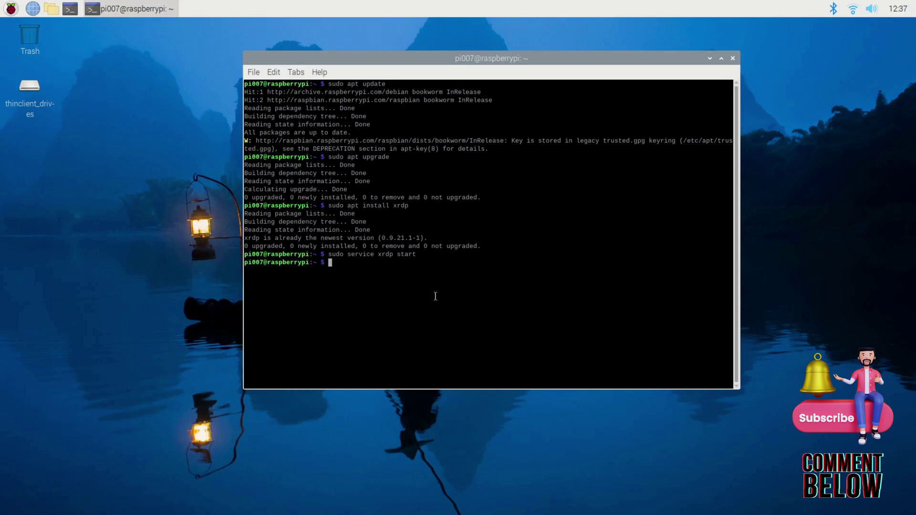
pyautogui.write('sudo update')
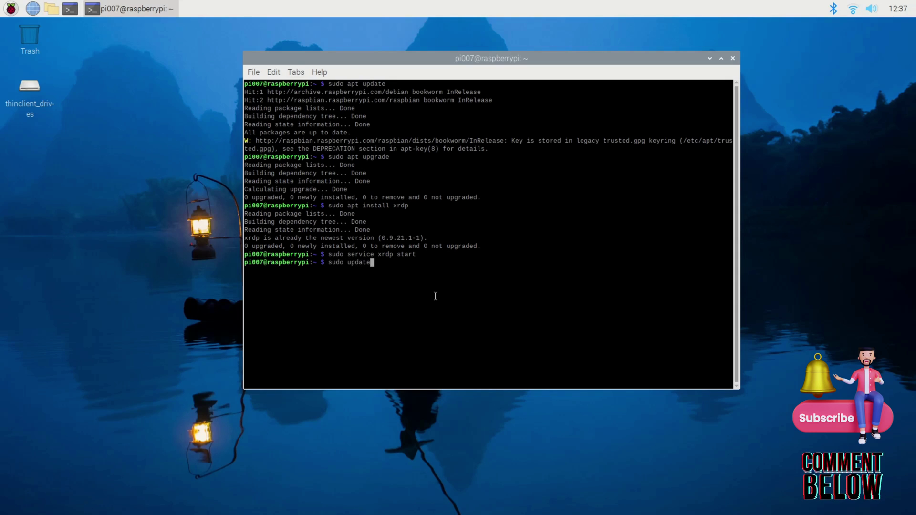
pyautogui.write('-')
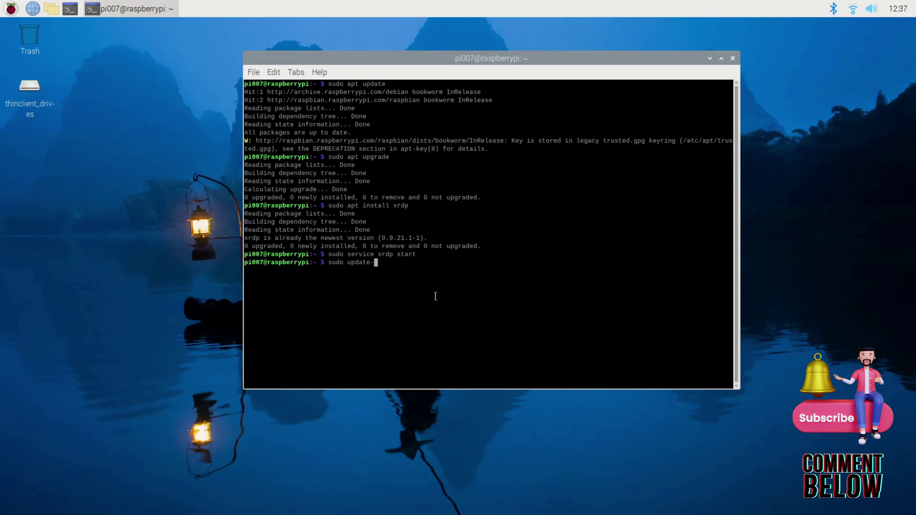
pyautogui.write('rc.d ')
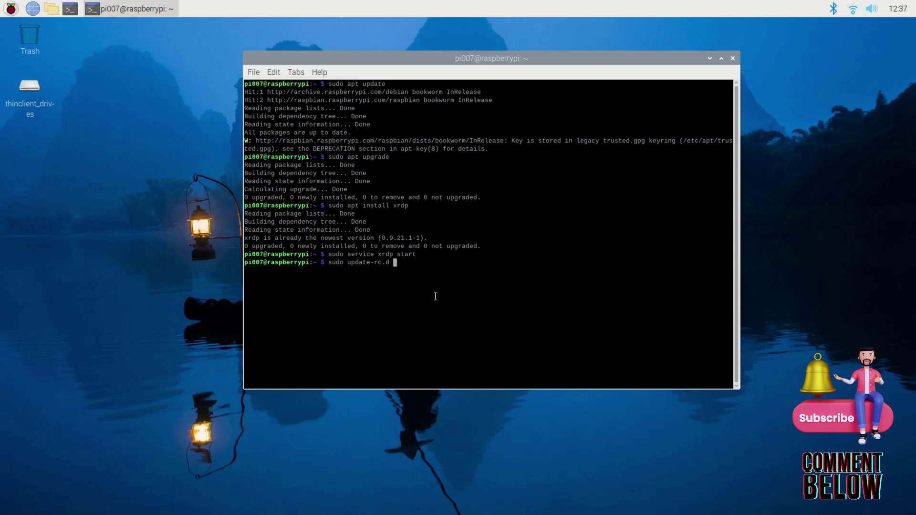
pyautogui.write('xrdp enab')
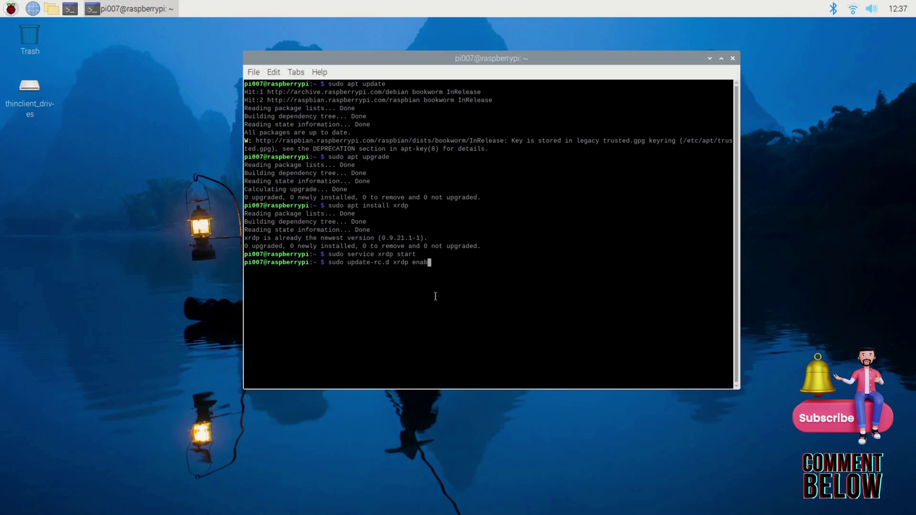
pyautogui.write('le')
pyautogui.press('Return')
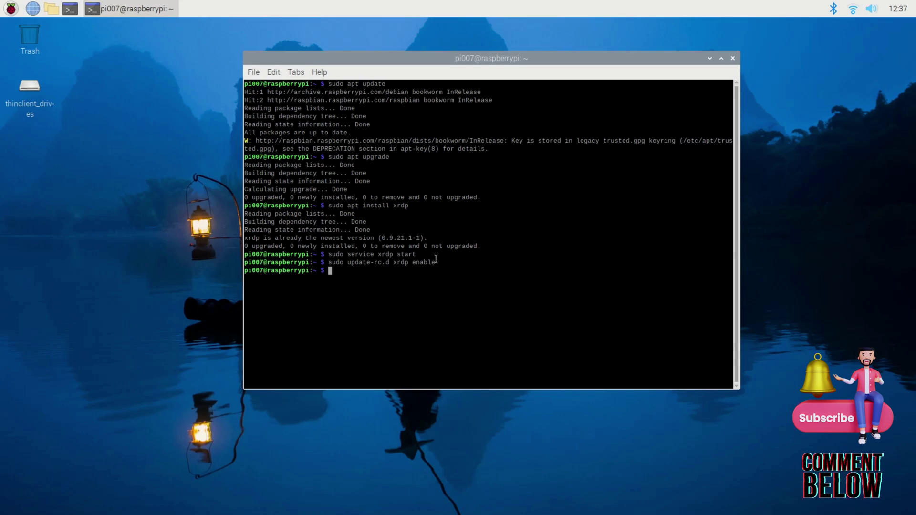
# - Reopen Raspberry Pi Configuration, move the terminal aside, and show the Interfaces tab
pyautogui.click(11, 8)
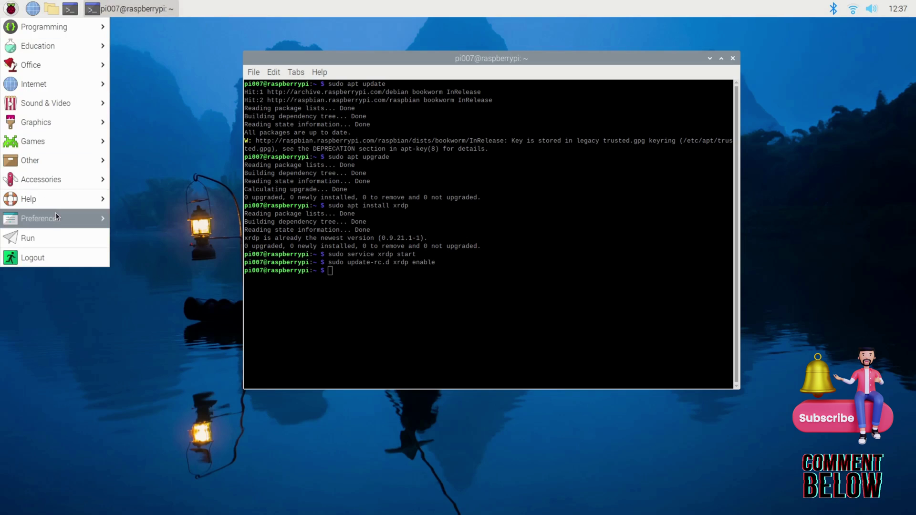
pyautogui.moveTo(55, 216)
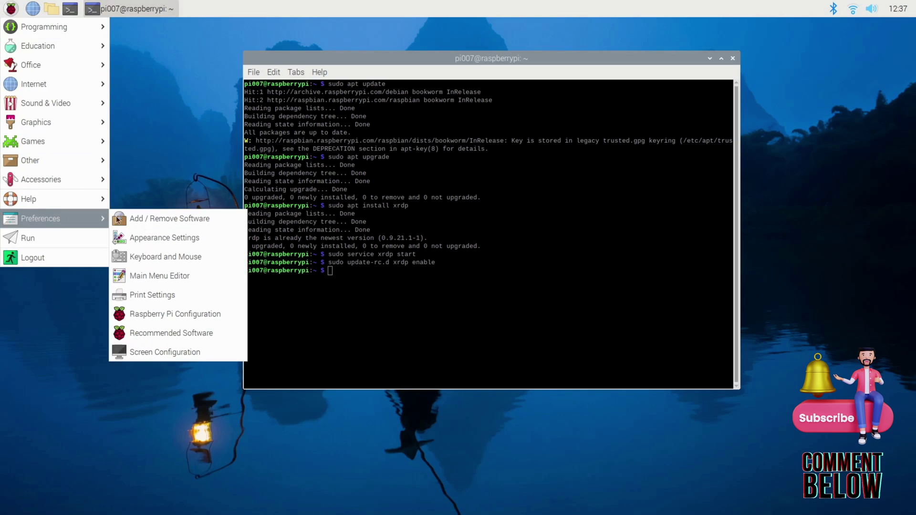
pyautogui.click(169, 313)
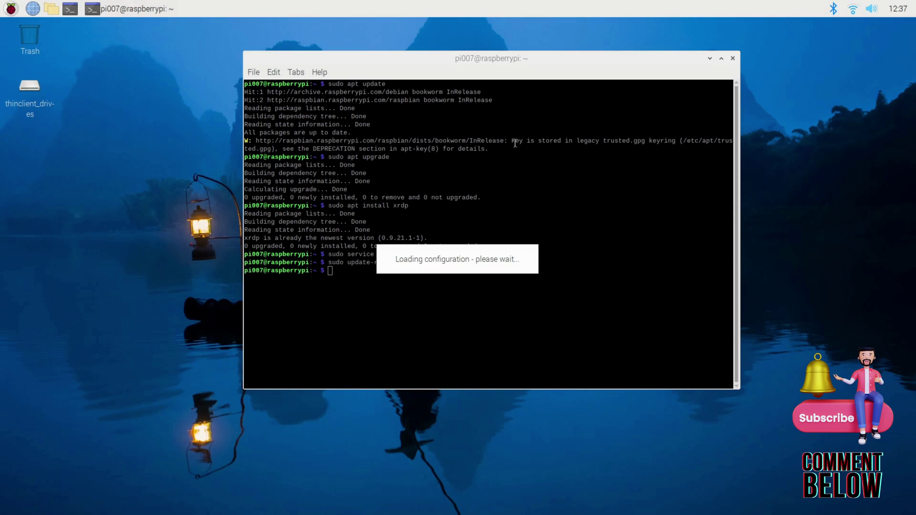
pyautogui.click(582, 78)
pyautogui.moveTo(591, 71); pyautogui.dragTo(769, 64)
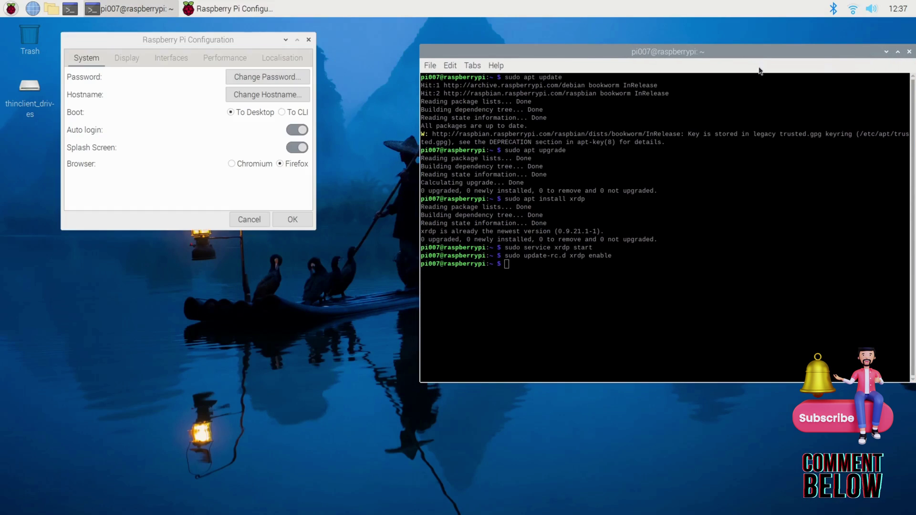
pyautogui.click(159, 58)
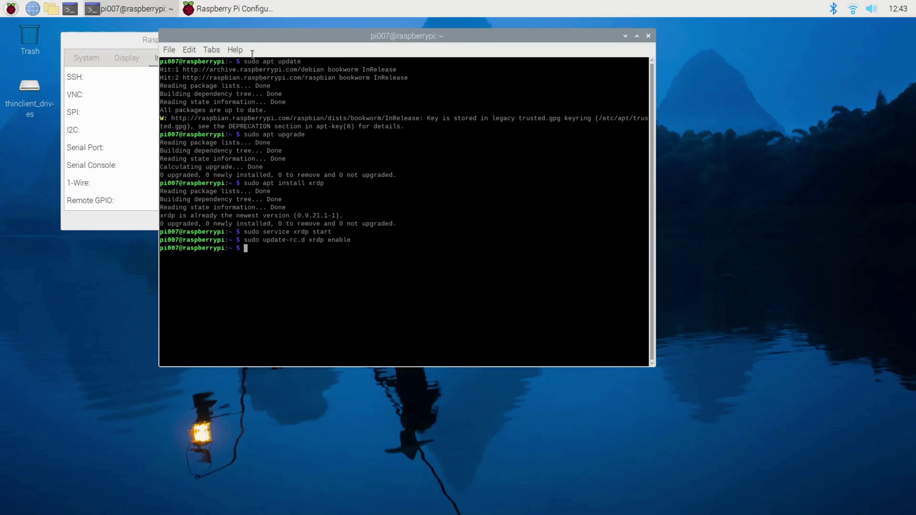
# - Close the configuration window, run whoami, and highlight the printed username
pyautogui.moveTo(248, 37); pyautogui.dragTo(285, 34)
pyautogui.click(225, 48)
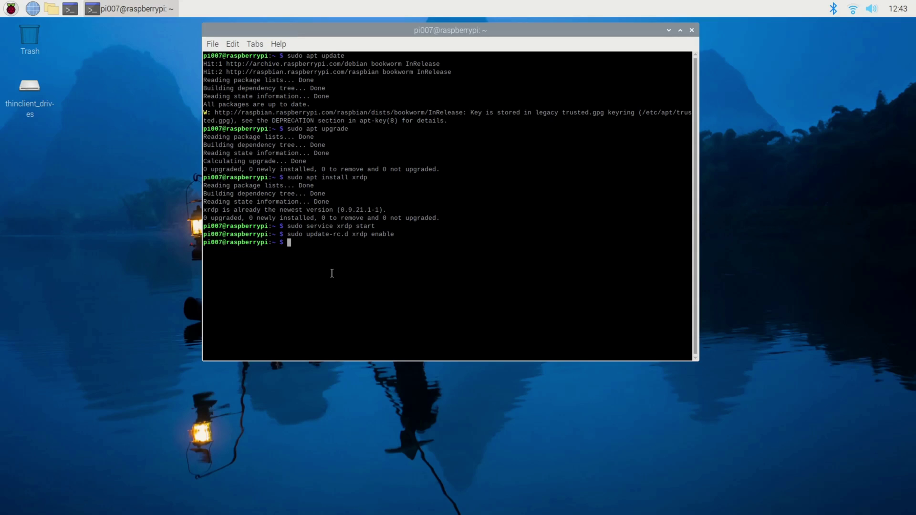
pyautogui.write('whoami')
pyautogui.press('Return')
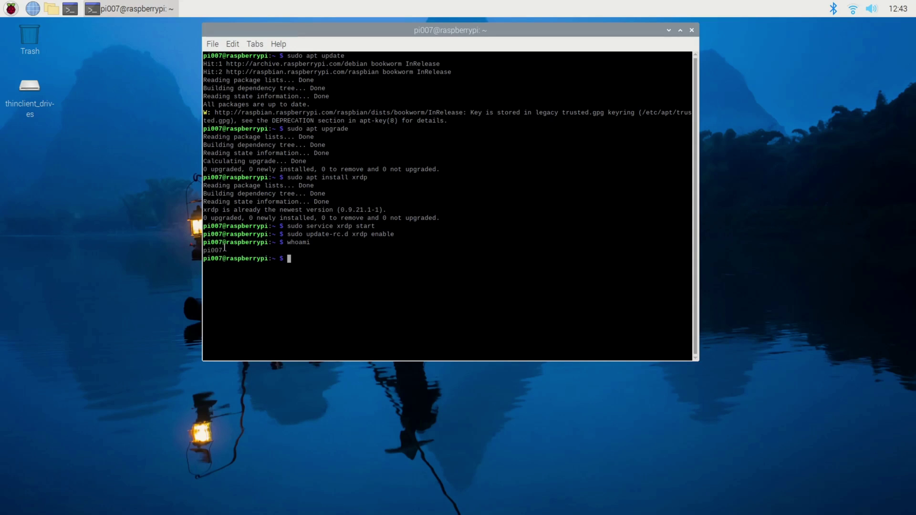
pyautogui.moveTo(224, 244); pyautogui.dragTo(199, 243)
pyautogui.click(69, 8)
pyautogui.click(48, 9)
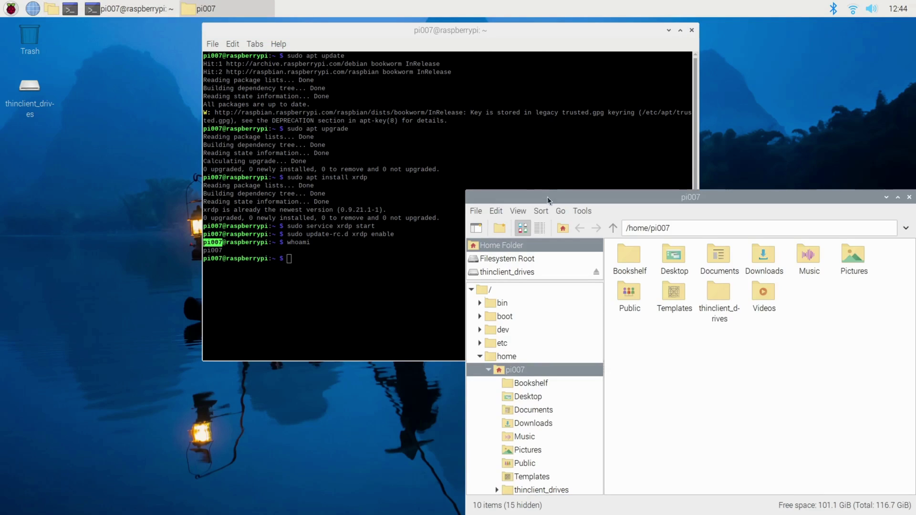
pyautogui.moveTo(549, 195); pyautogui.dragTo(264, 53)
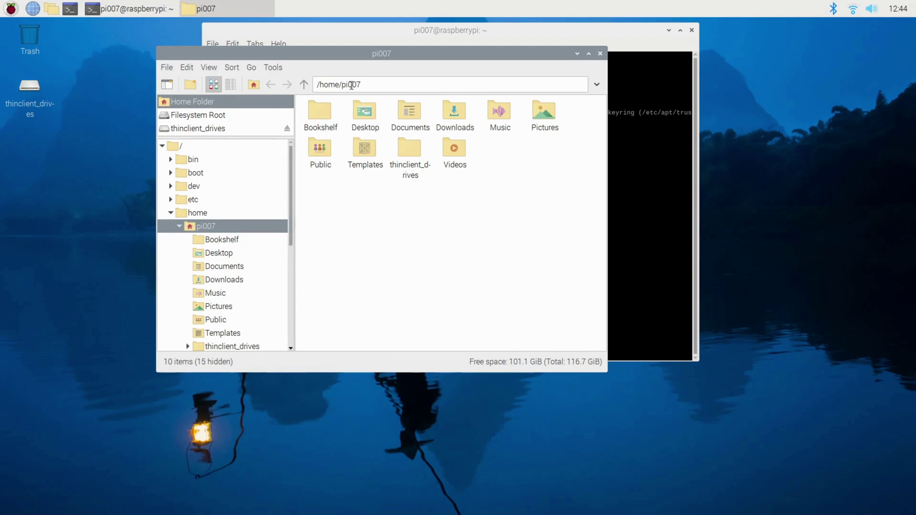
pyautogui.moveTo(343, 86); pyautogui.dragTo(378, 85)
pyautogui.click(342, 85)
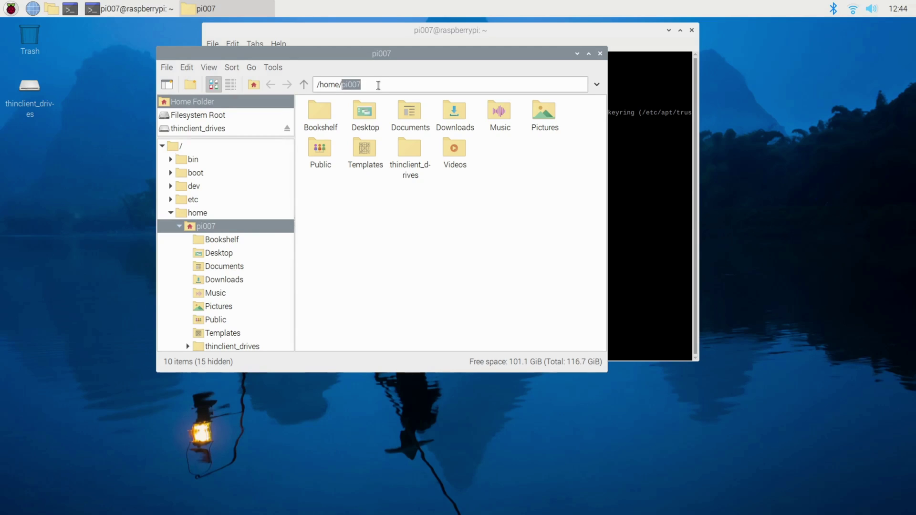
pyautogui.click(600, 53)
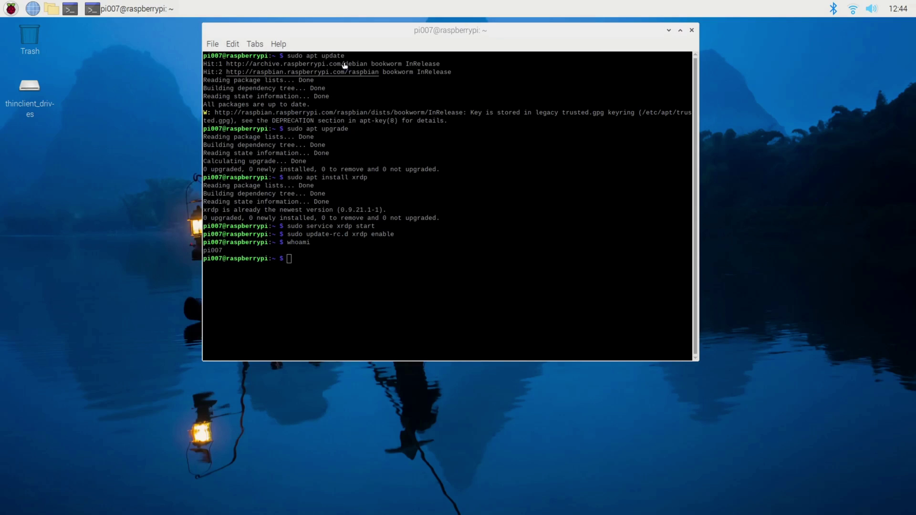
# - Get the IP 192.168.87.22 with hostname -I after two typos, then select the IP and username lines
pyautogui.click(345, 259)
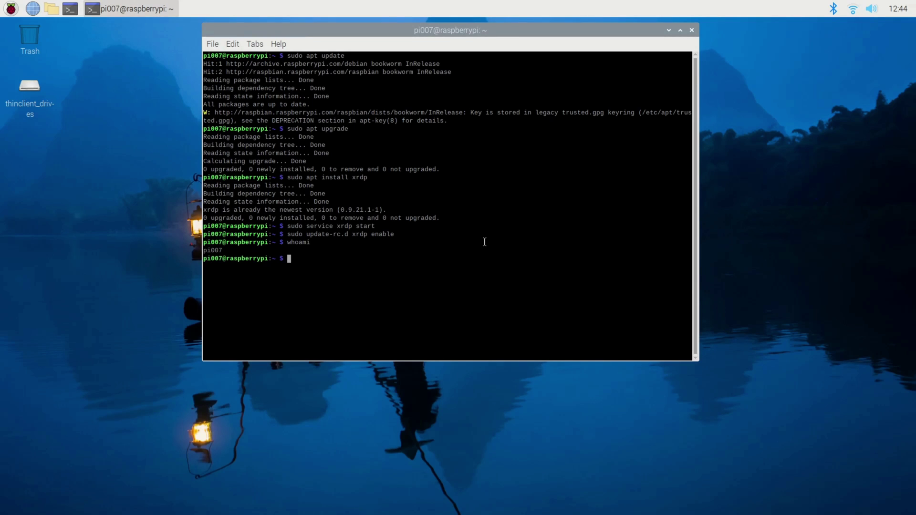
pyautogui.write('hostanme i')
pyautogui.press('Return')
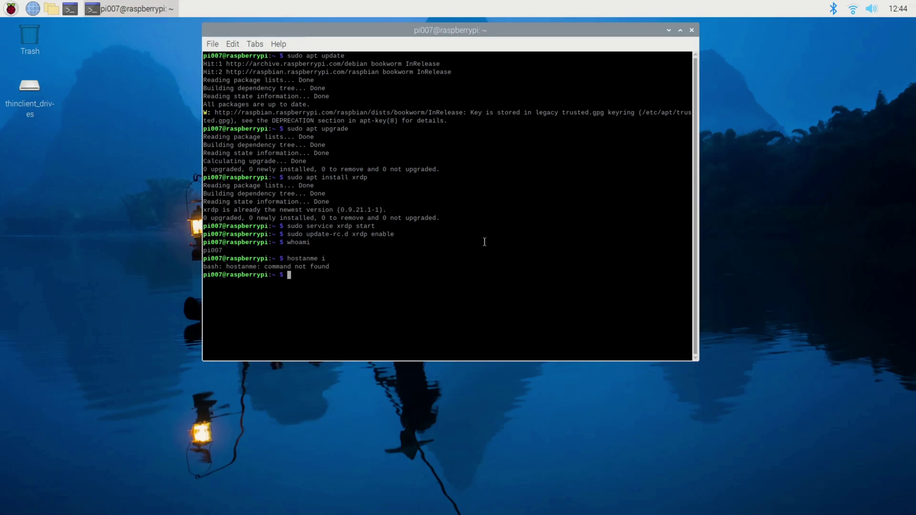
pyautogui.write('hostname I')
pyautogui.press('Return')
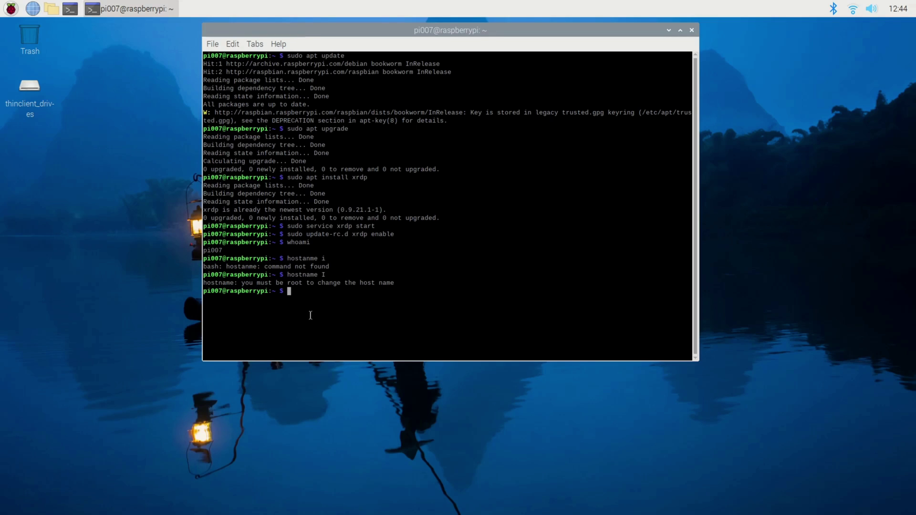
pyautogui.write('hostname -I')
pyautogui.press('Return')
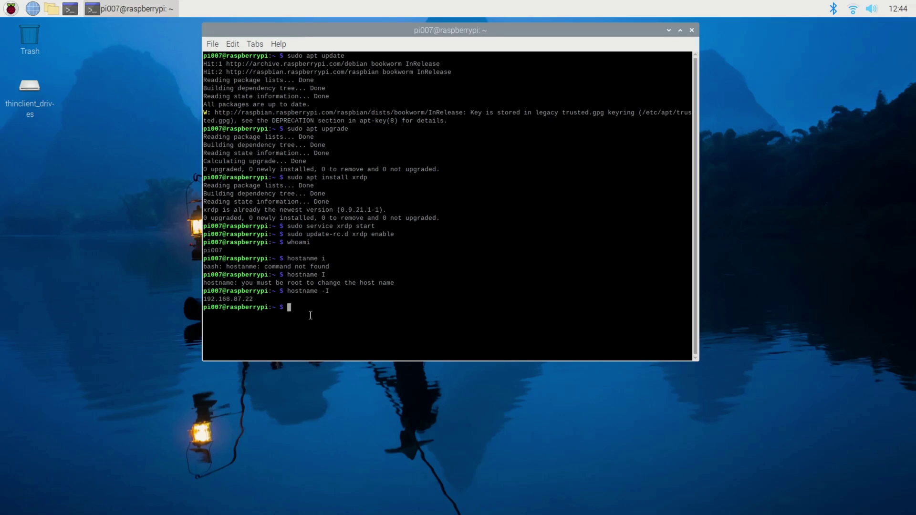
pyautogui.tripleClick(232, 300)
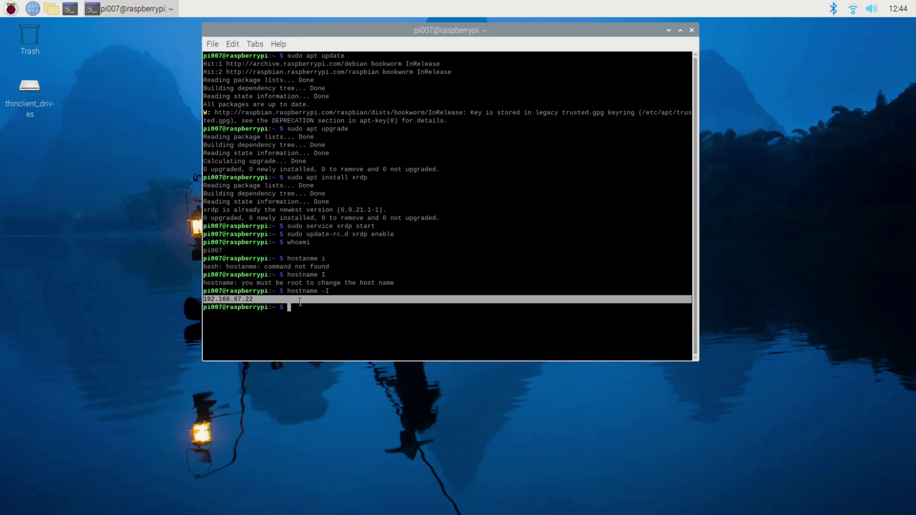
pyautogui.tripleClick(200, 249)
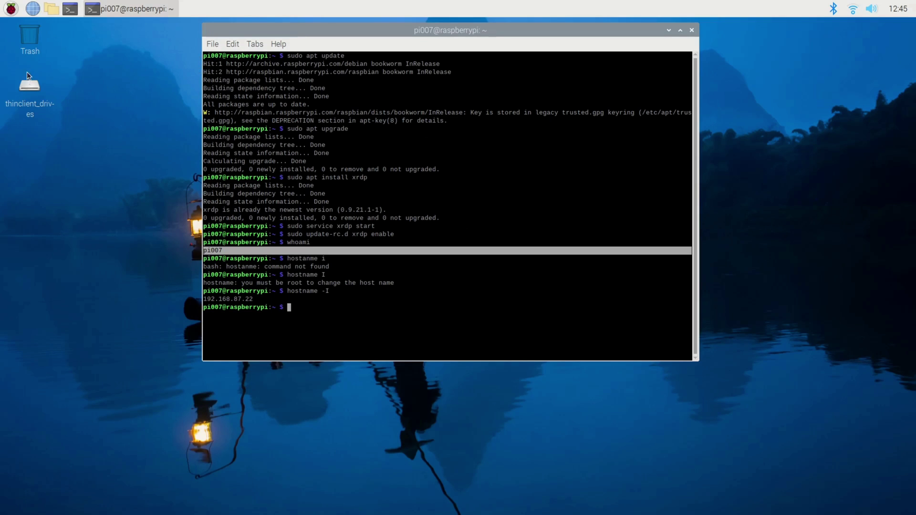
pyautogui.click(14, 10)
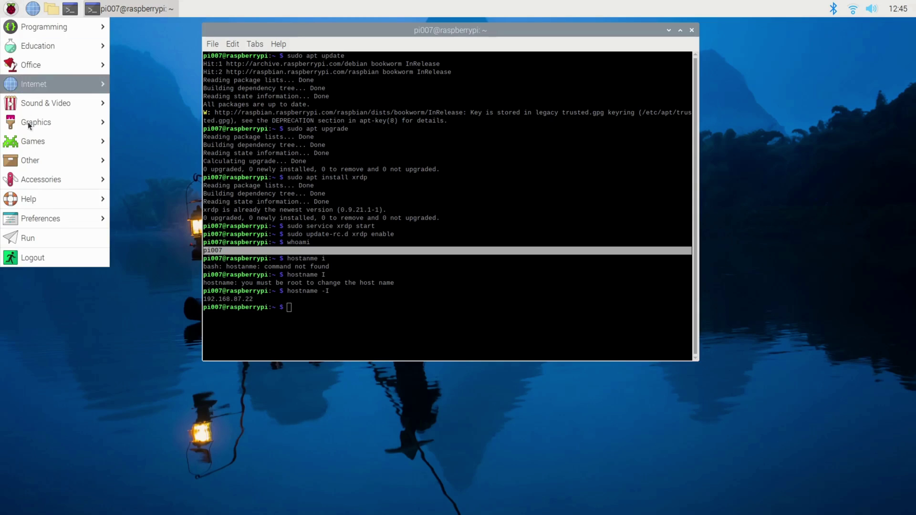
pyautogui.moveTo(50, 223)
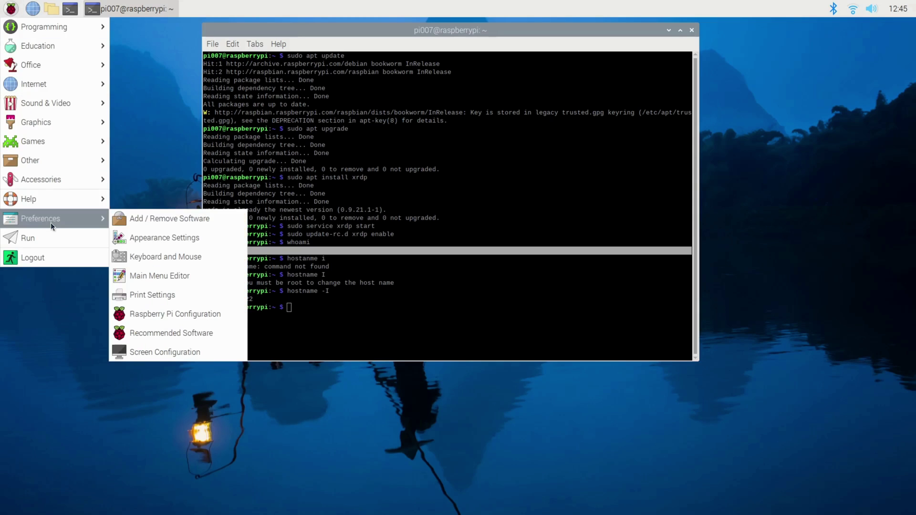
pyautogui.click(202, 313)
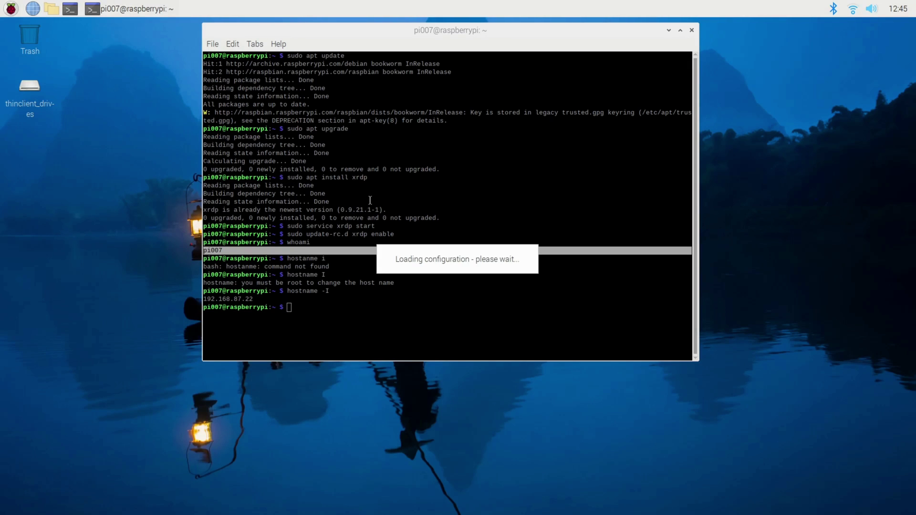
pyautogui.moveTo(798, 327); pyautogui.dragTo(401, 190)
pyautogui.click(467, 185)
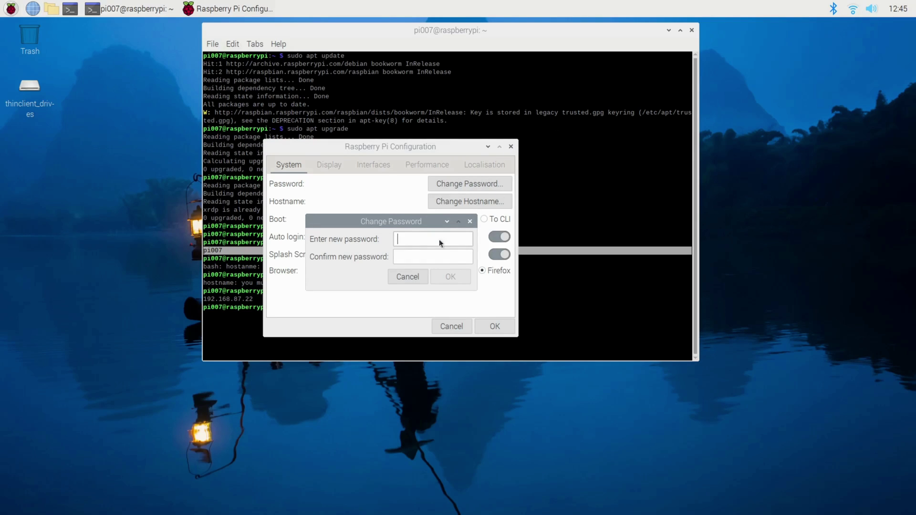
pyautogui.click(408, 277)
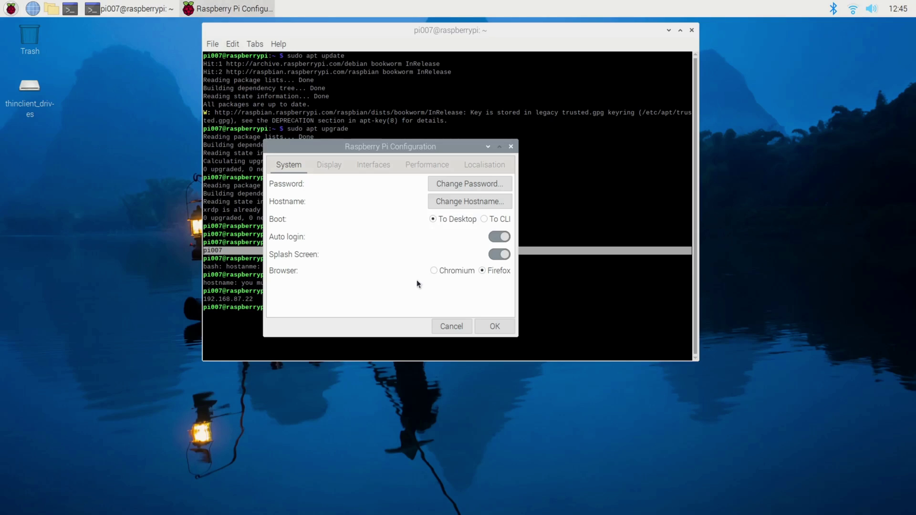
pyautogui.click(452, 326)
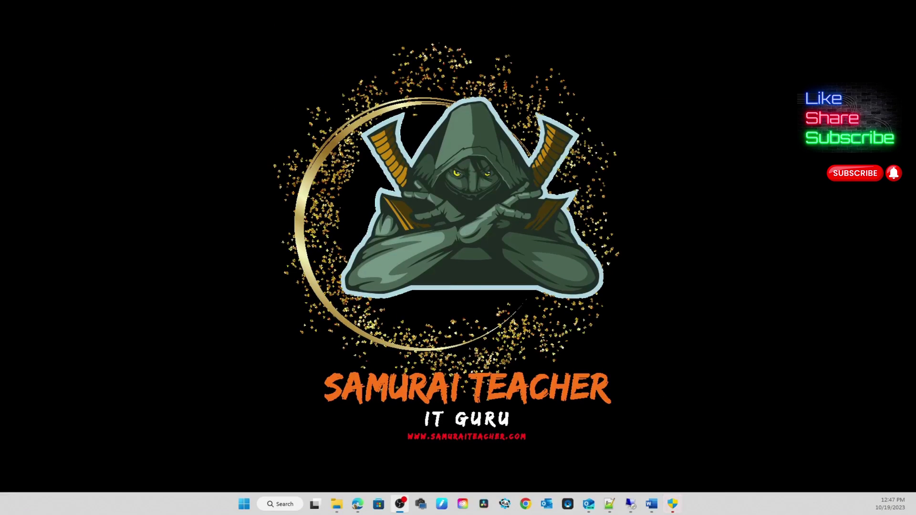
# - Launch Remote Desktop Connection, centre its window, and connect to 192.168.87.22
pyautogui.click(631, 504)
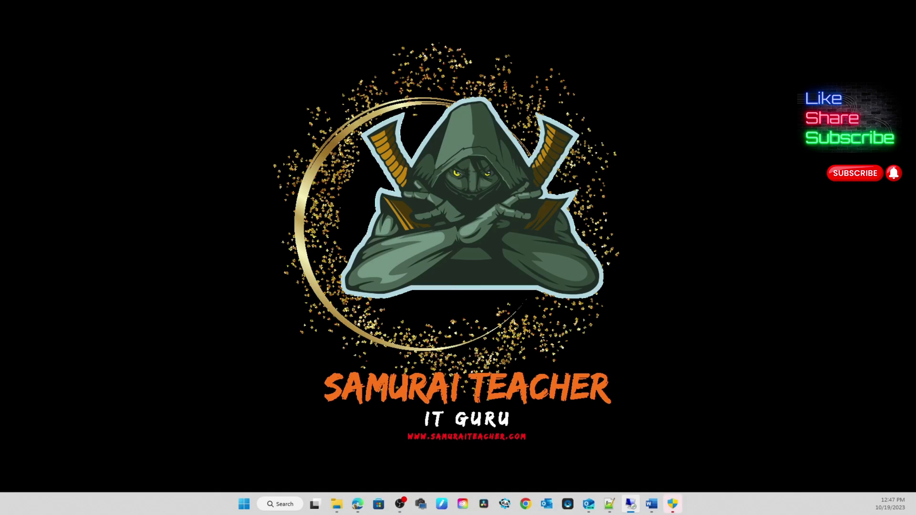
pyautogui.moveTo(428, 327); pyautogui.dragTo(460, 109)
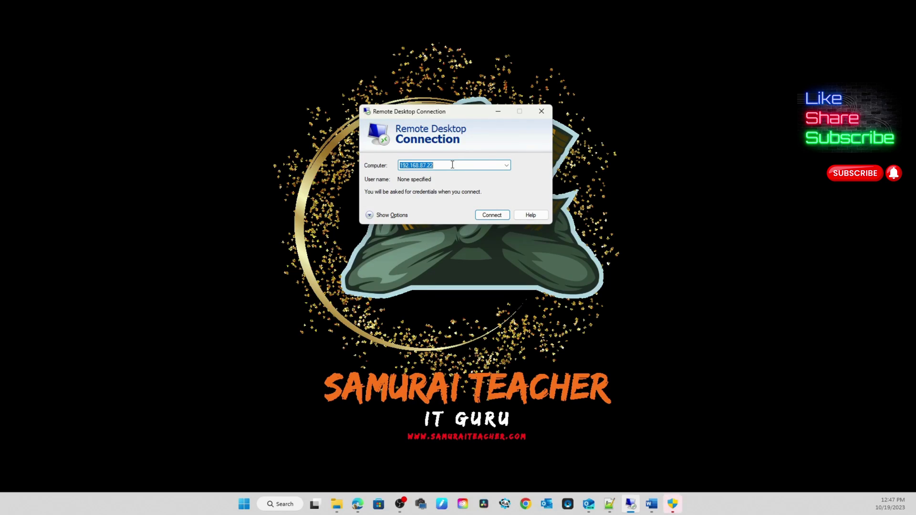
pyautogui.click(452, 166)
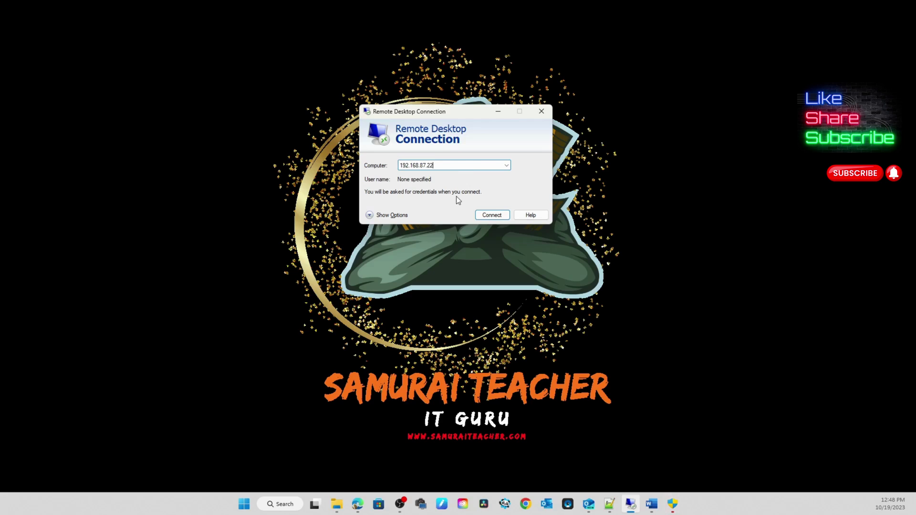
pyautogui.click(483, 215)
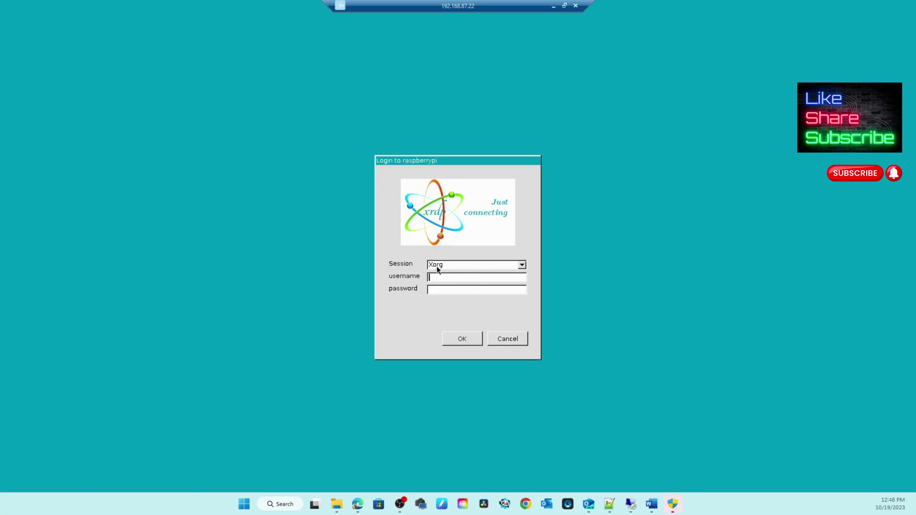
# - Keep the Xorg session, enter the Pi's username and password, and log in
pyautogui.click(523, 265)
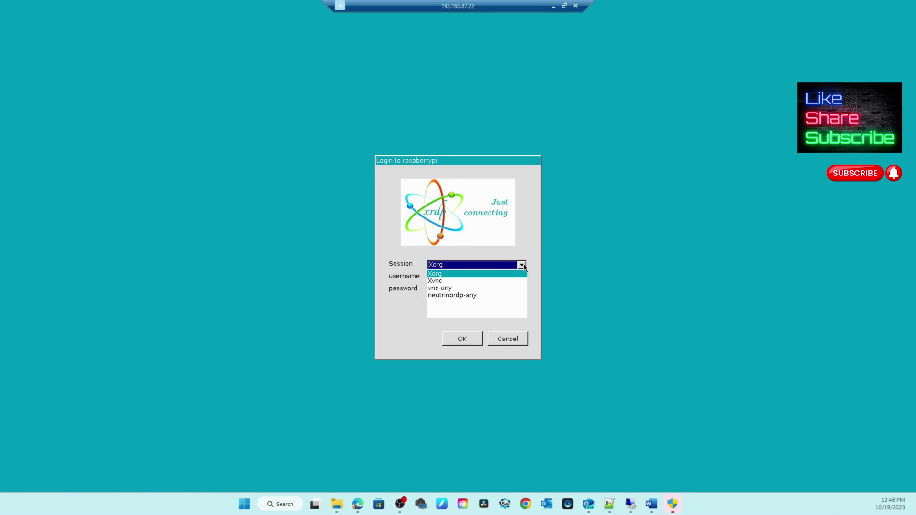
pyautogui.click(512, 231)
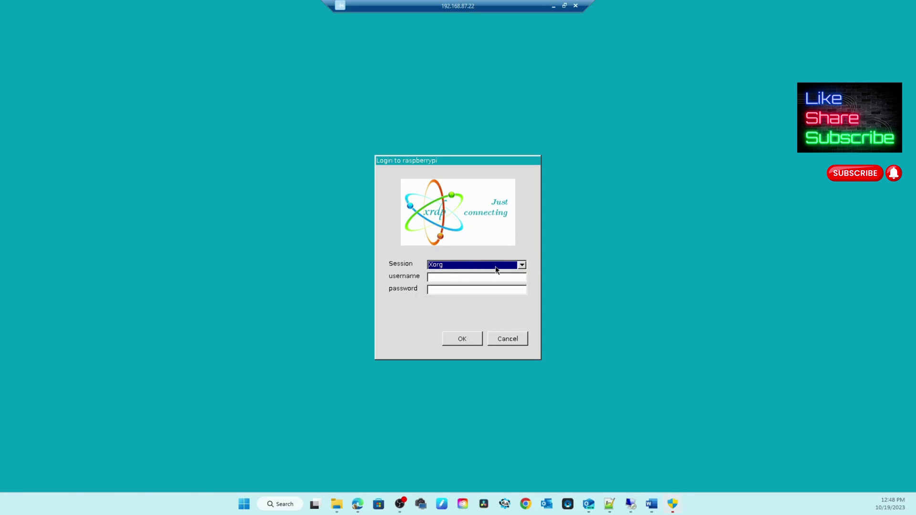
pyautogui.click(448, 277)
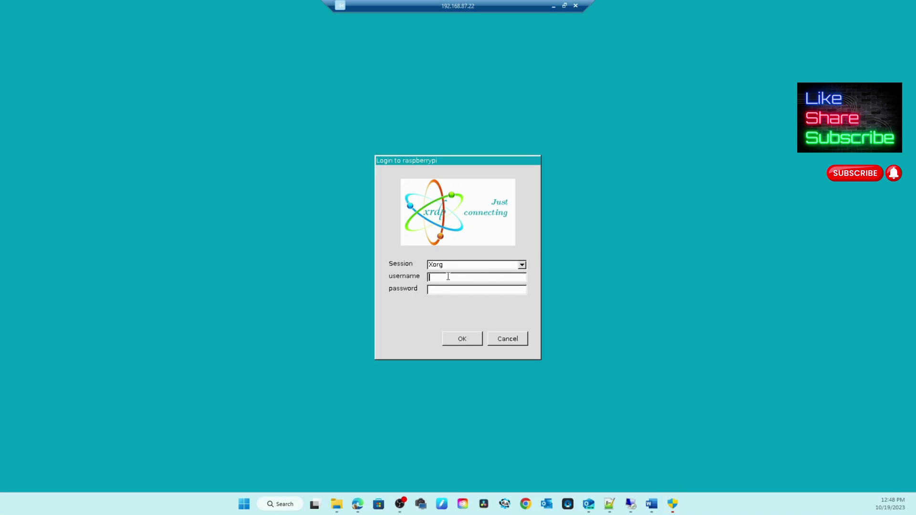
pyautogui.write('pi')
pyautogui.write('007')
pyautogui.write('*****')
pyautogui.write('***')
pyautogui.click(460, 338)
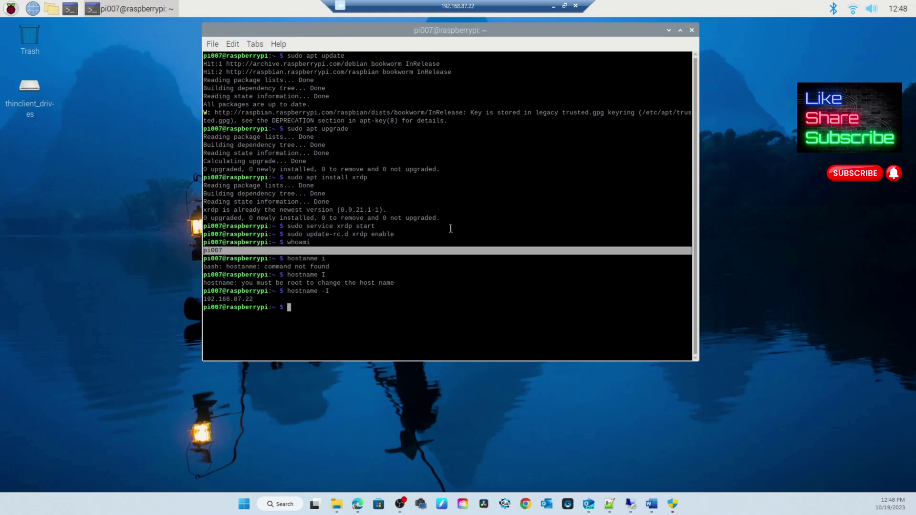
# - Disconnect the remote Pi session and confirm the disconnect warning
pyautogui.click(388, 276)
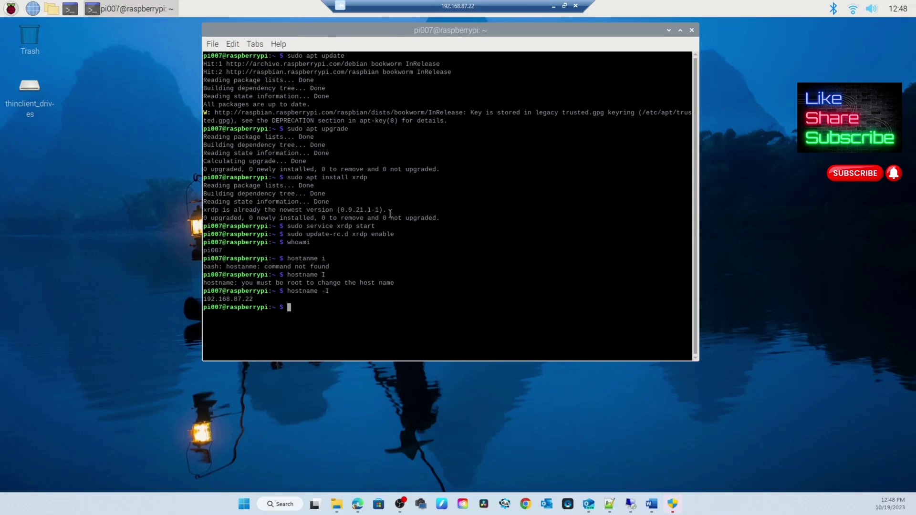
pyautogui.moveTo(362, 28); pyautogui.dragTo(359, 40)
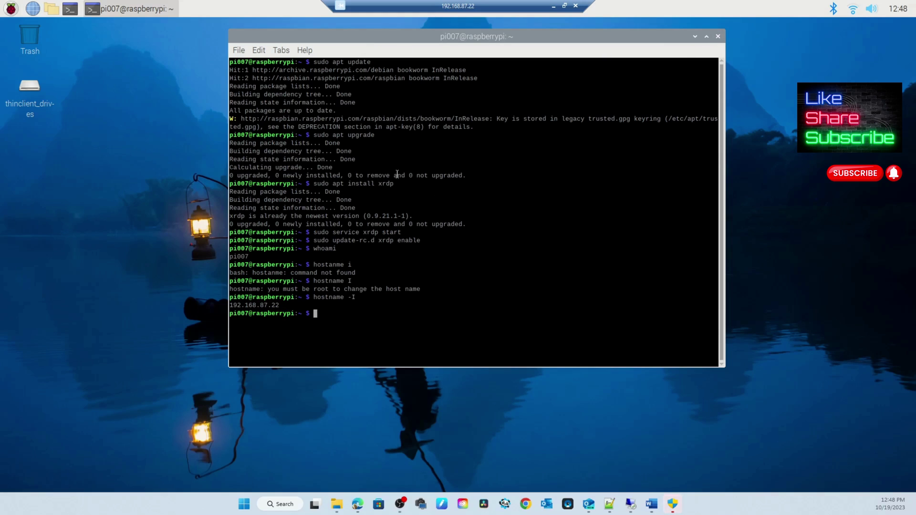
pyautogui.click(576, 7)
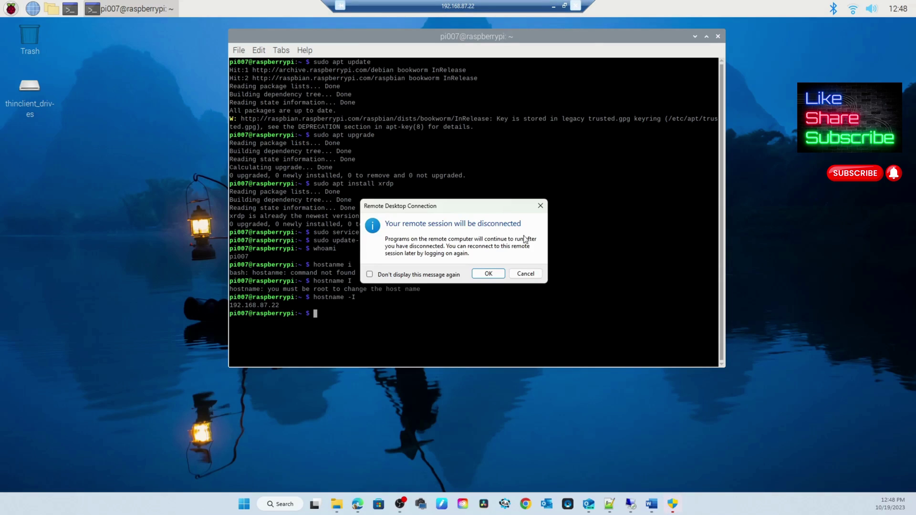
pyautogui.click(482, 277)
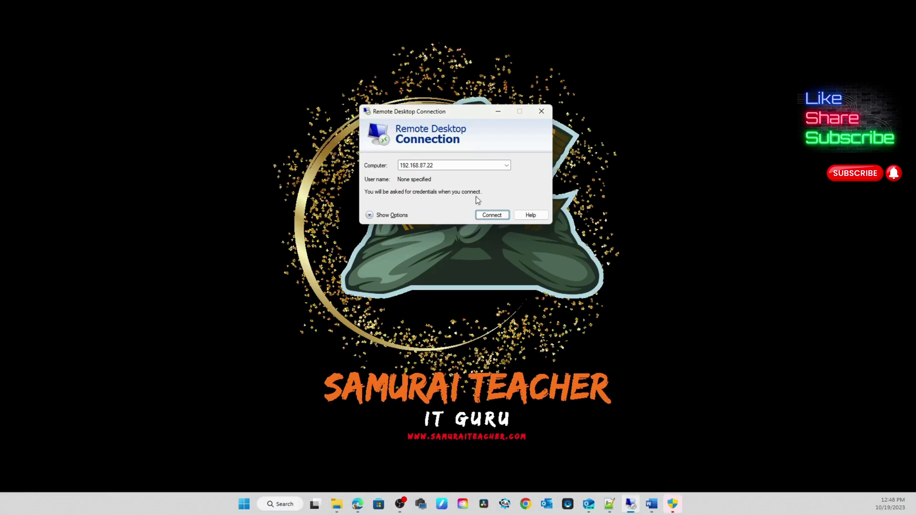
# - Save the Pi's user name in the 192.168.87.22 connection settings and reconnect
pyautogui.click(371, 215)
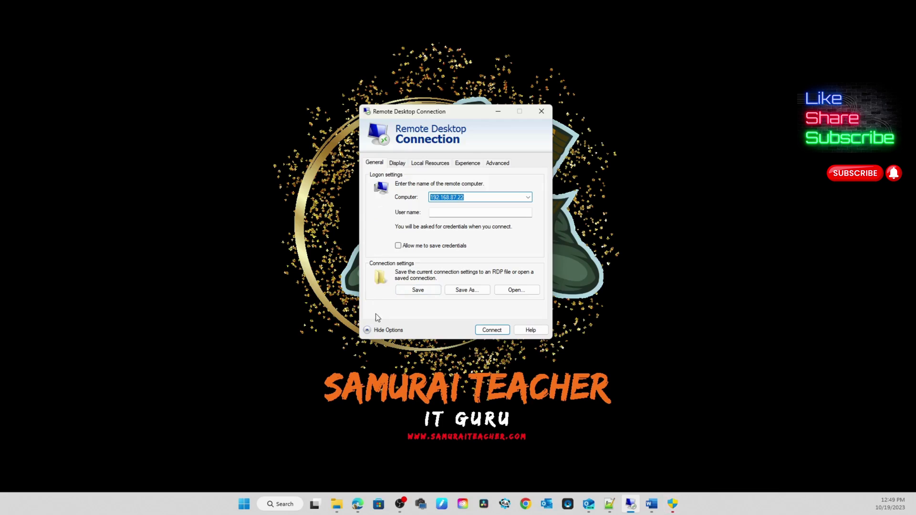
pyautogui.click(382, 329)
pyautogui.click(376, 216)
pyautogui.click(466, 213)
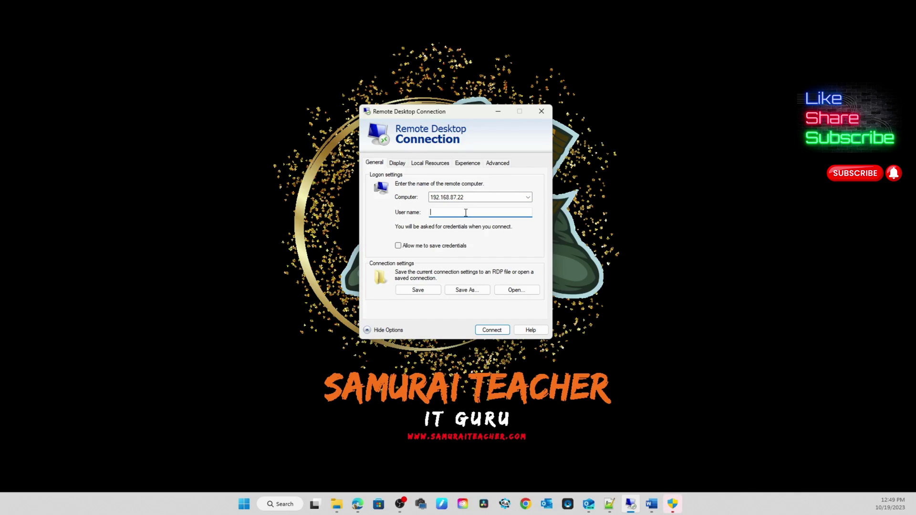
pyautogui.write('pi007')
pyautogui.click(420, 291)
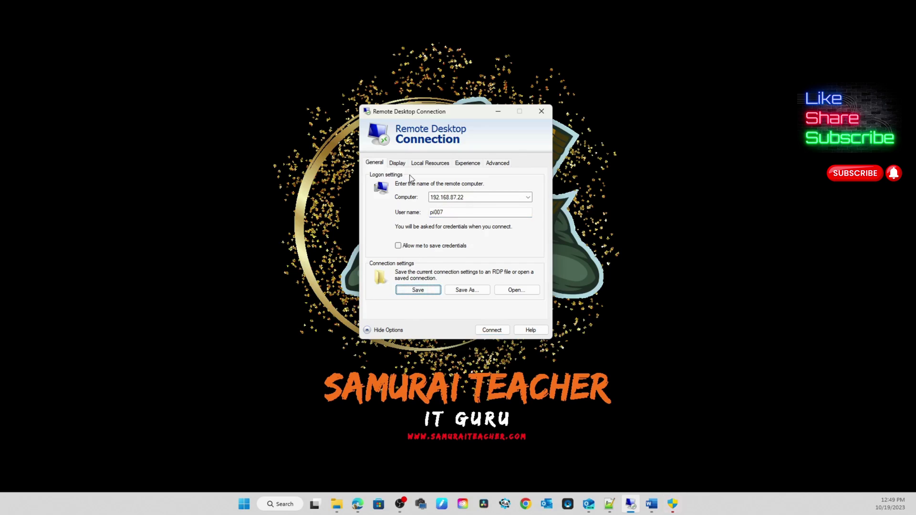
pyautogui.click(373, 332)
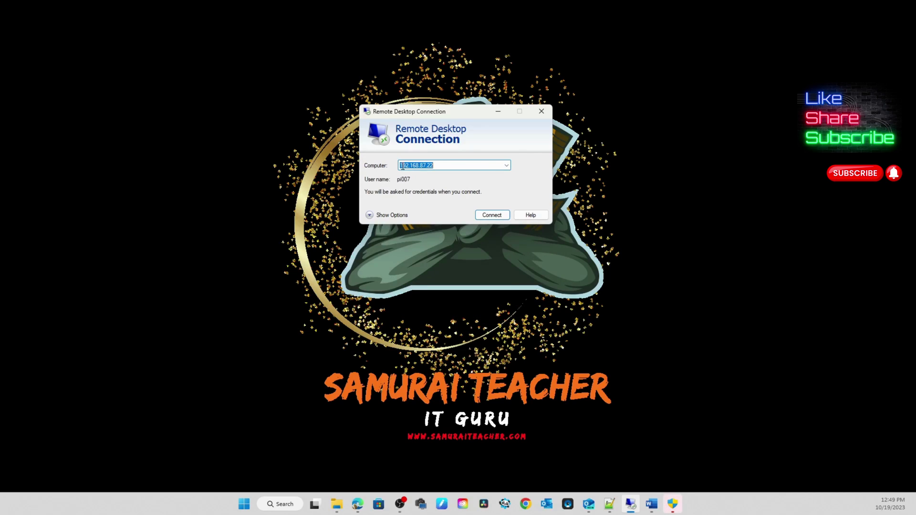
pyautogui.click(488, 217)
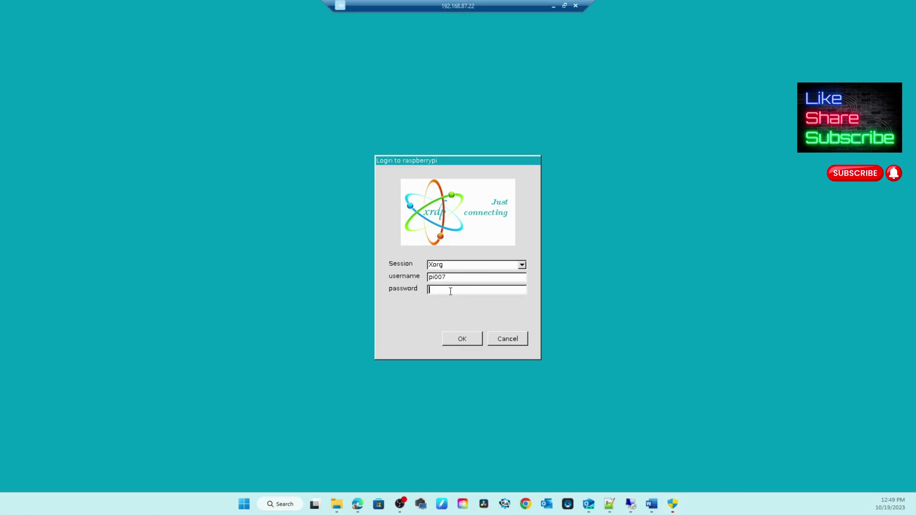
# - Enter the account password in the xrdp login and submit it to sign in
pyautogui.write('ra')
pyautogui.write('****')
pyautogui.press('Return')
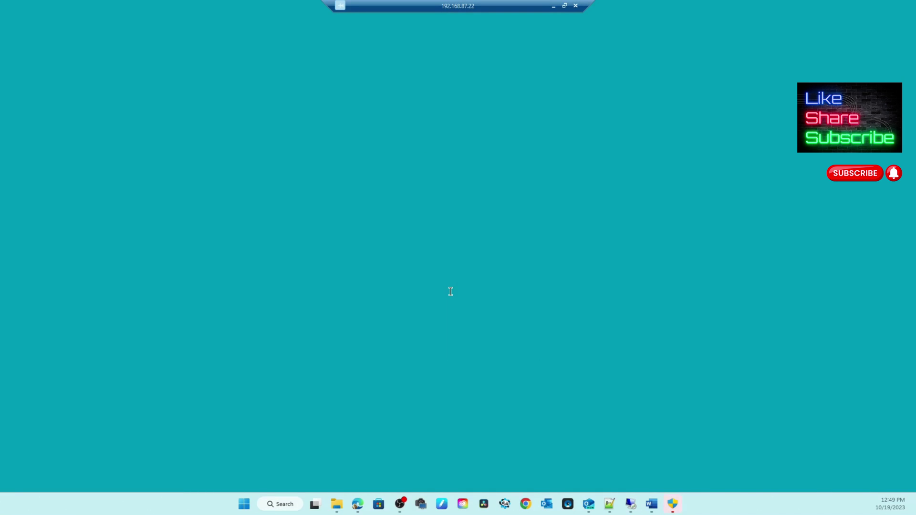